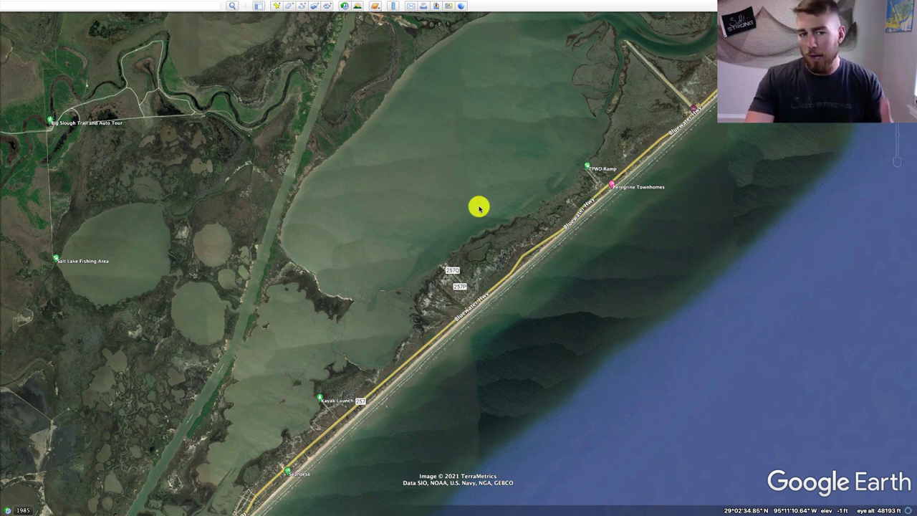
# - Pan along the Bluewater Highway shoreline to the lower back bay beside the Kayak Launch
pyautogui.moveTo(528, 187); pyautogui.dragTo(479, 234)
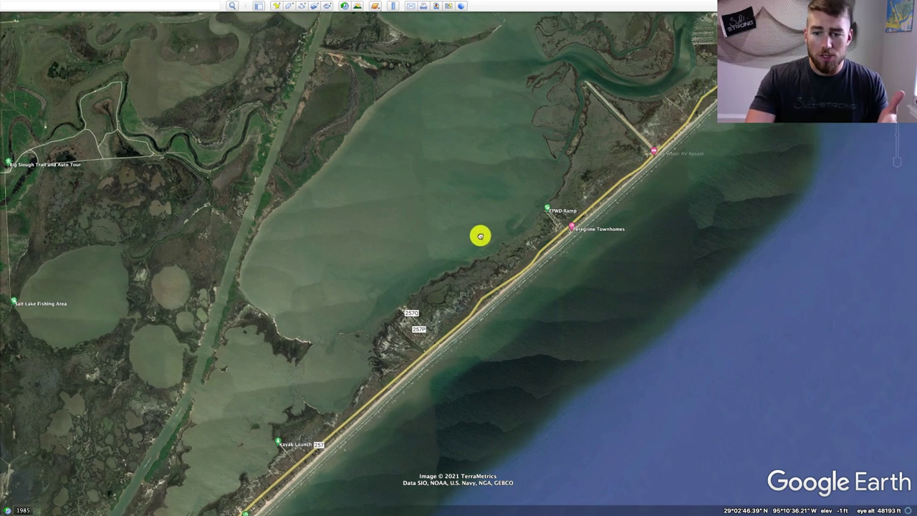
pyautogui.moveTo(523, 273); pyautogui.dragTo(665, 137)
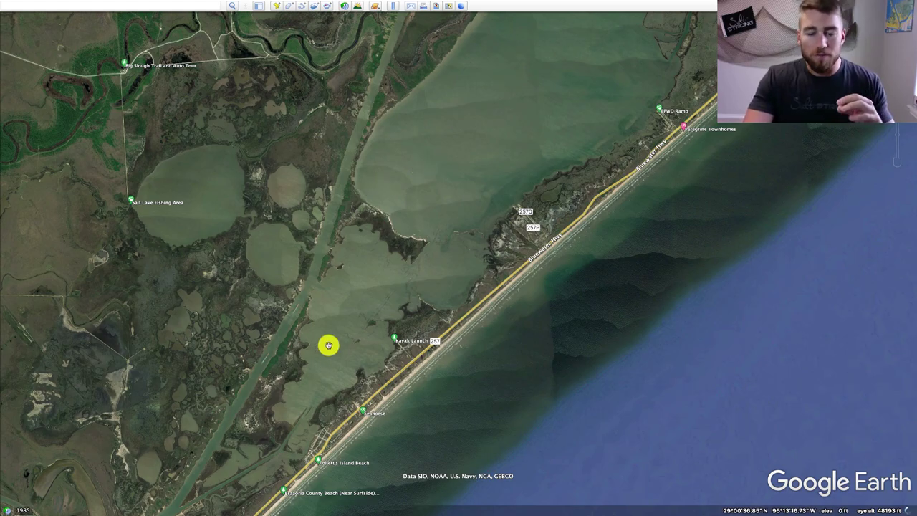
# - Zoom in near the Kayak Launch and turn on historical imagery dated 1/22/2017
pyautogui.scroll(5, 423, 330)
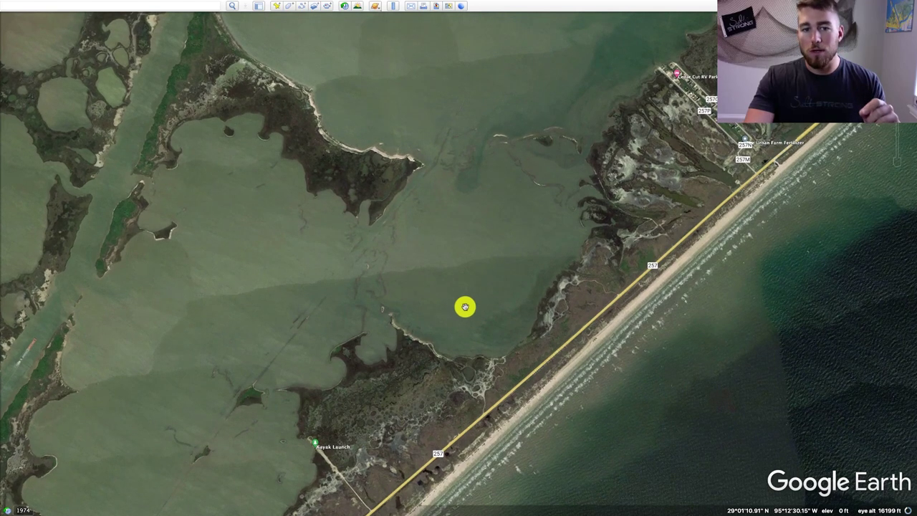
pyautogui.click(343, 6)
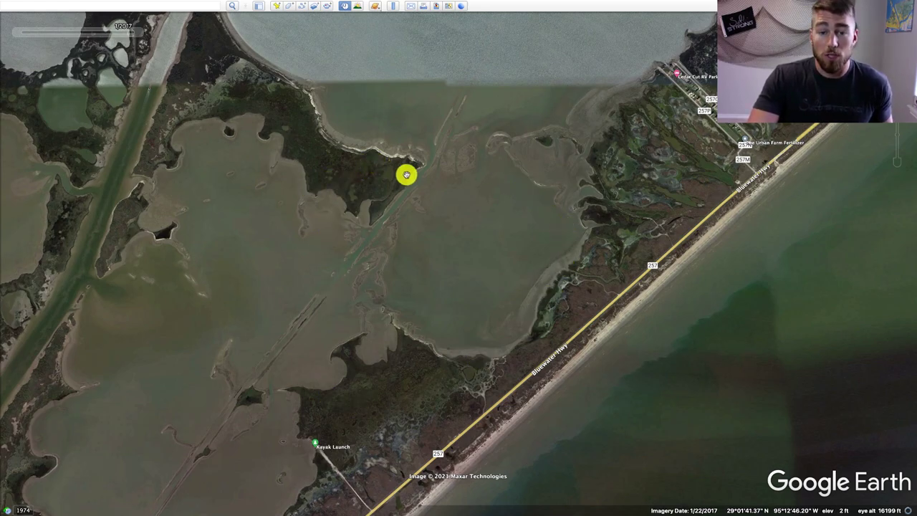
# - Zoom in on the channel through the marsh islands and mark the edge of the shallow flat
pyautogui.scroll(3, 405, 331)
pyautogui.scroll(3, 377, 165)
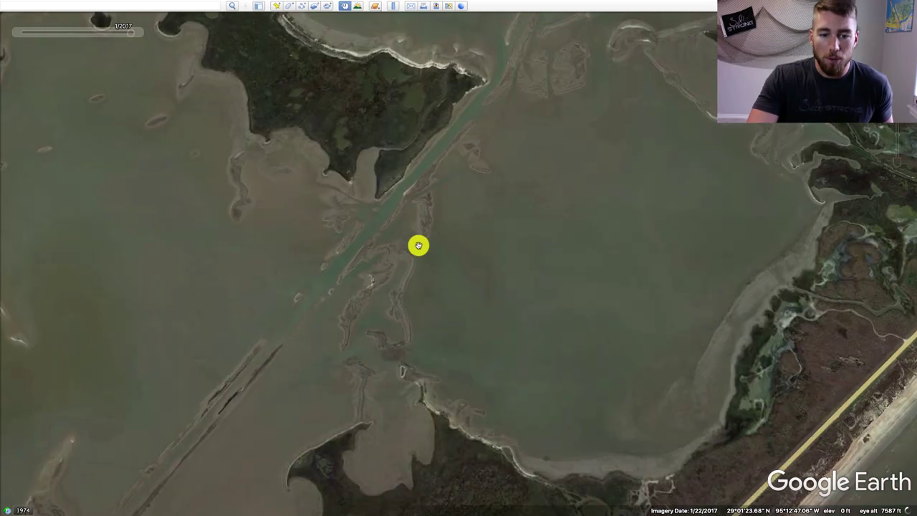
pyautogui.moveTo(449, 287); pyautogui.dragTo(472, 250)
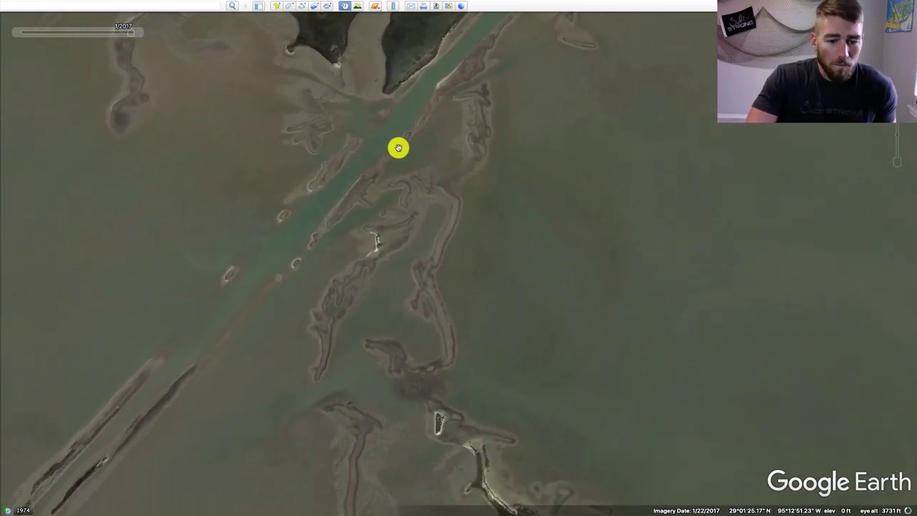
pyautogui.moveTo(309, 381)
pyautogui.mouseDown()
pyautogui.moveTo(325, 378)
pyautogui.moveTo(347, 317)
pyautogui.mouseUp()
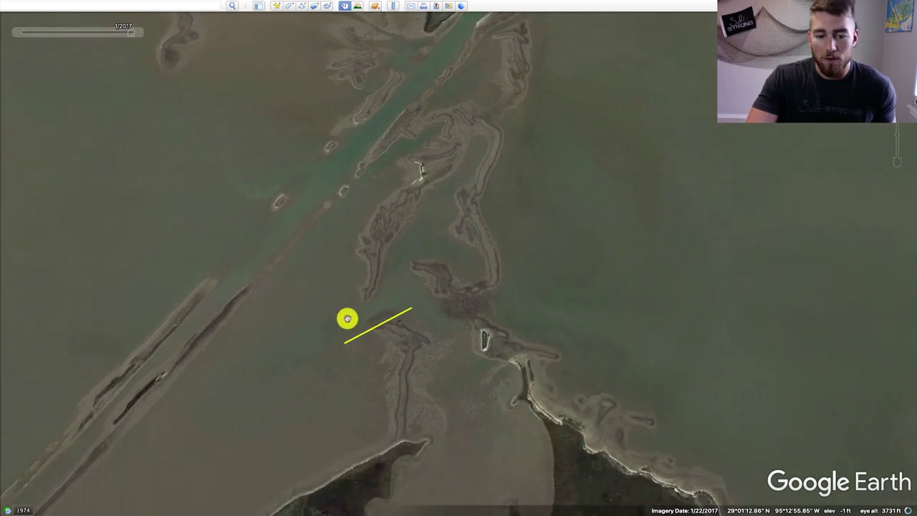
pyautogui.click(404, 285)
# - Outline the cut by the small wooded island with two parallel lines, then show current 3/21/2018 imagery
pyautogui.moveTo(544, 314); pyautogui.dragTo(285, 403)
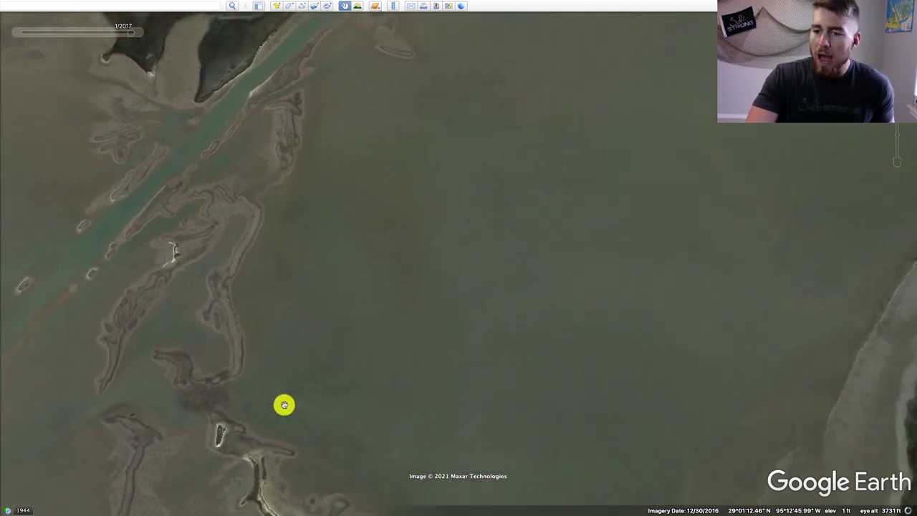
pyautogui.moveTo(683, 182); pyautogui.dragTo(349, 348)
pyautogui.moveTo(502, 182); pyautogui.dragTo(520, 368)
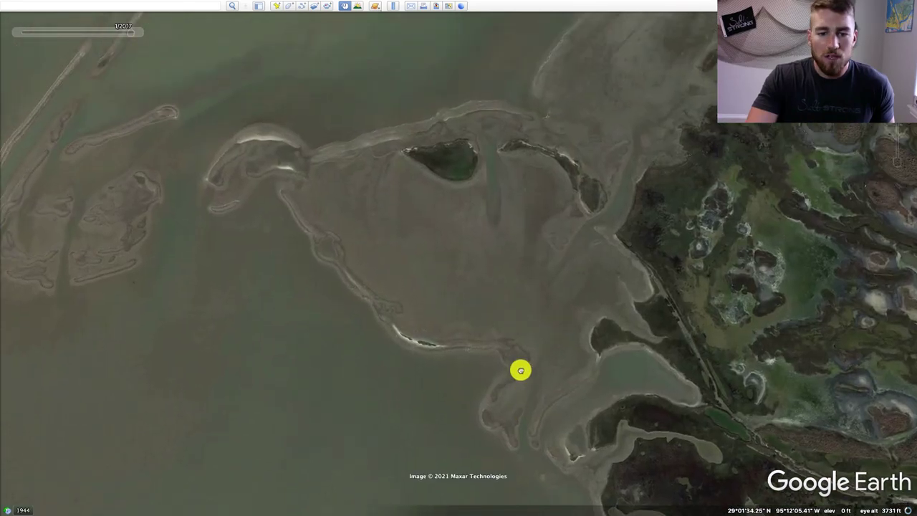
pyautogui.click(485, 179)
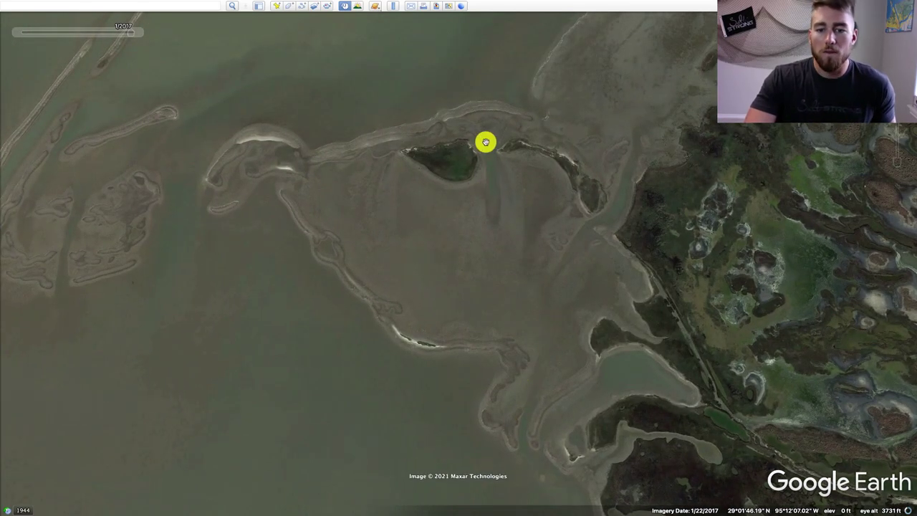
pyautogui.click(479, 142)
pyautogui.click(500, 192)
pyautogui.click(485, 192)
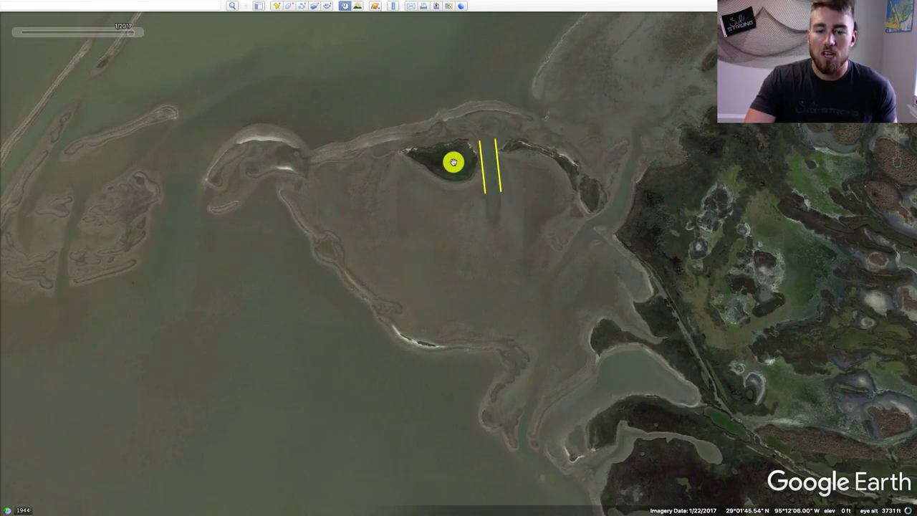
pyautogui.click(347, 7)
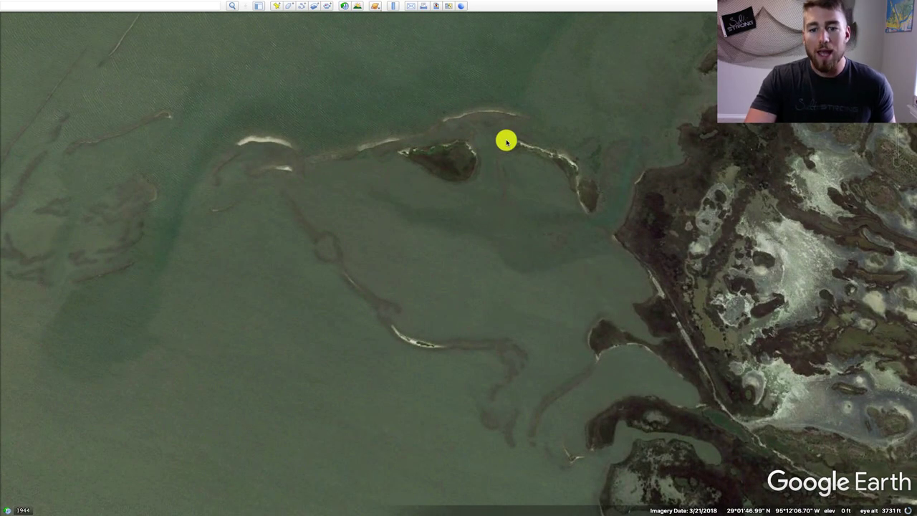
# - Zoom out to about 6,736 ft and frame the bay south of the wooded marsh point
pyautogui.scroll(-3, 483, 164)
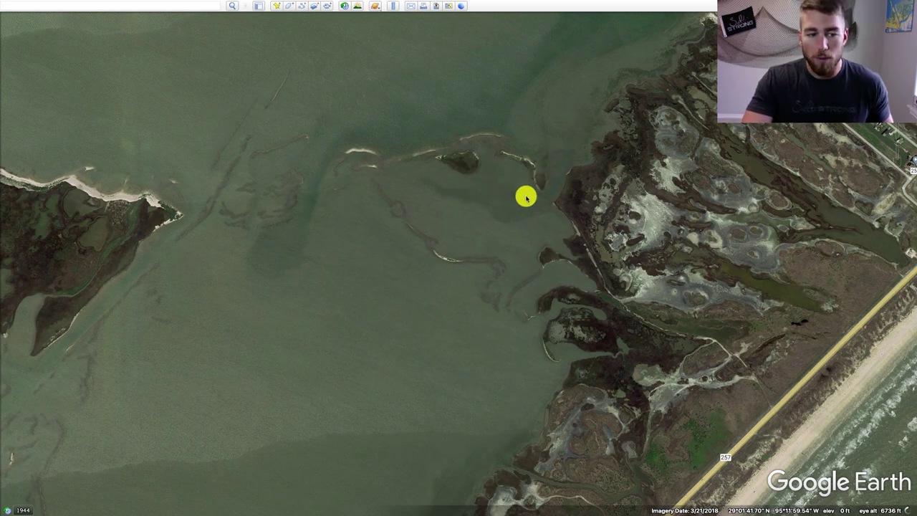
pyautogui.moveTo(339, 289); pyautogui.dragTo(554, 112)
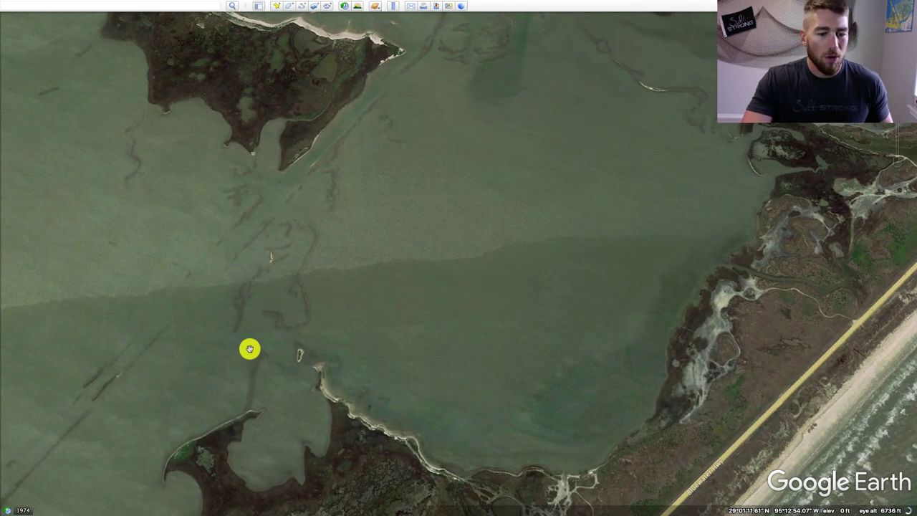
pyautogui.moveTo(391, 178); pyautogui.dragTo(372, 253)
# - Restore the January 2017 historical imagery and zoom out to about 12,000 ft over the back bay
pyautogui.click(345, 7)
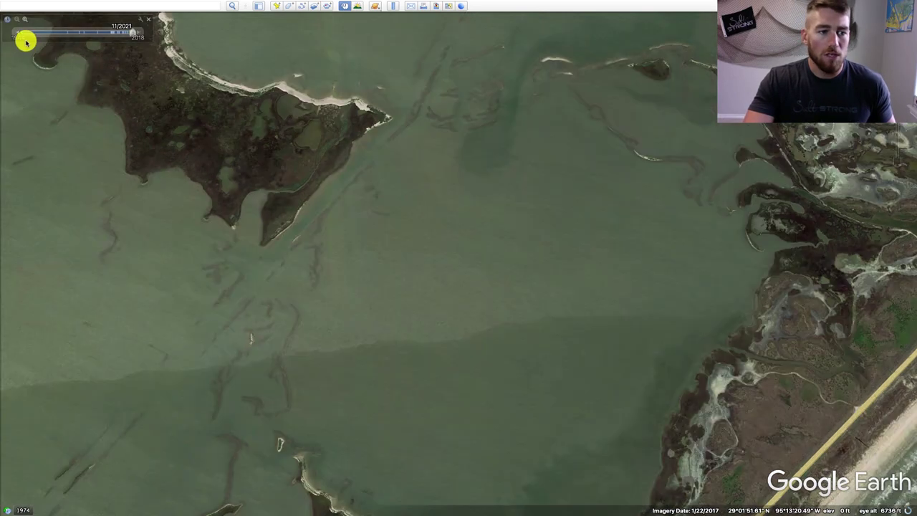
pyautogui.click(18, 36)
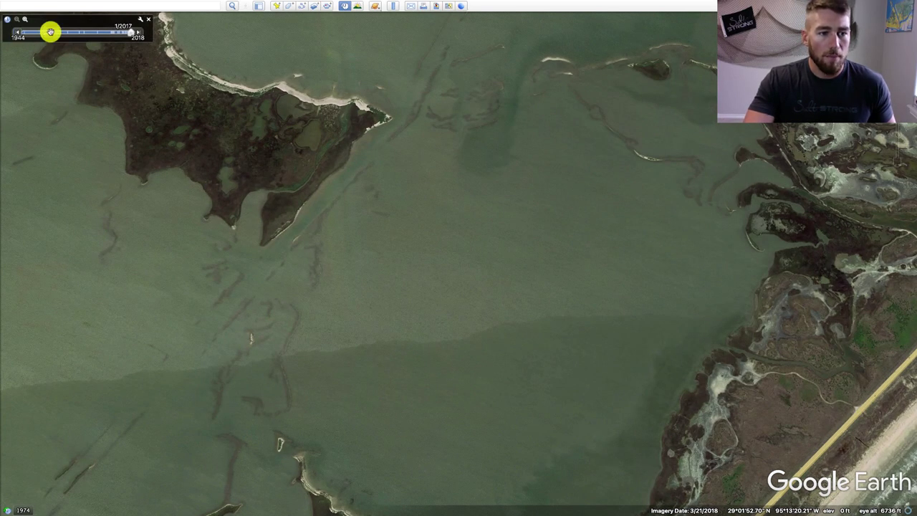
pyautogui.moveTo(348, 205); pyautogui.dragTo(425, 162)
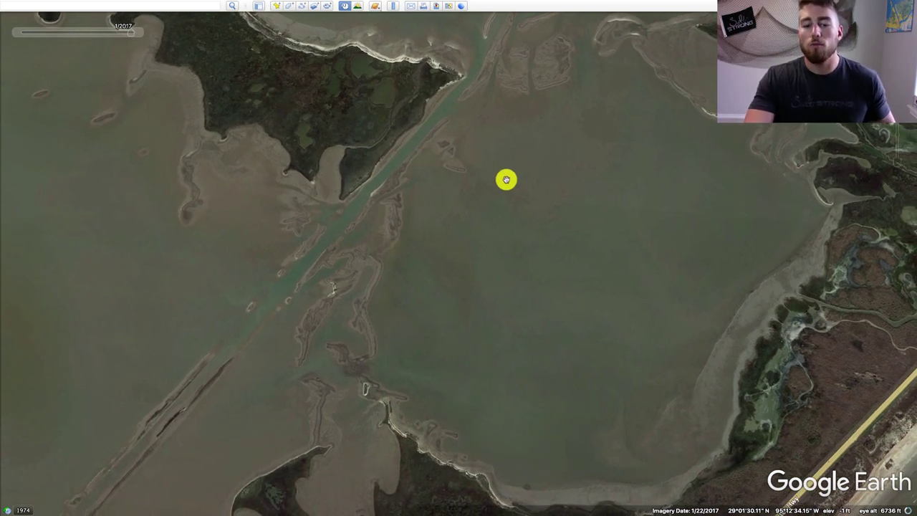
pyautogui.scroll(-3, 506, 178)
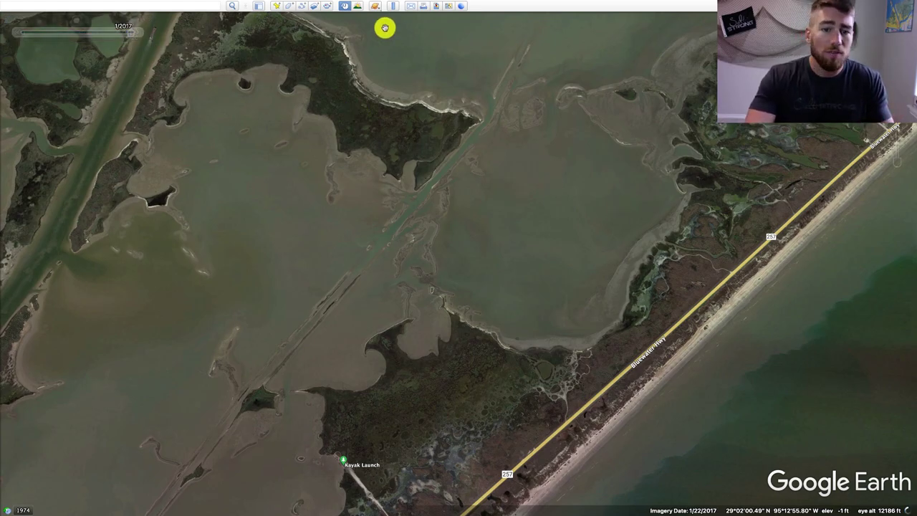
# - Turn off historical imagery and move southwest down the coast to the bay crossed by Highway 361
pyautogui.click(342, 7)
pyautogui.scroll(-10, 477, 292)
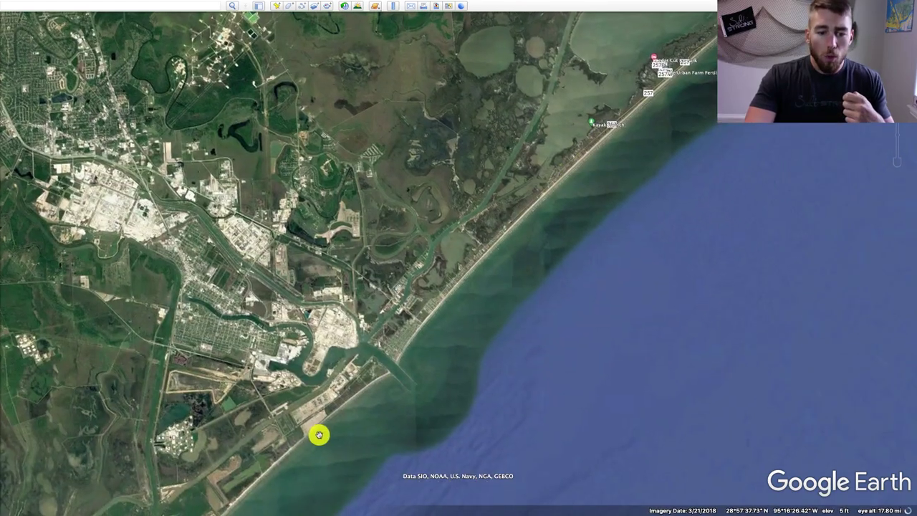
pyautogui.moveTo(319, 434); pyautogui.dragTo(769, 141)
pyautogui.scroll(-5, 515, 301)
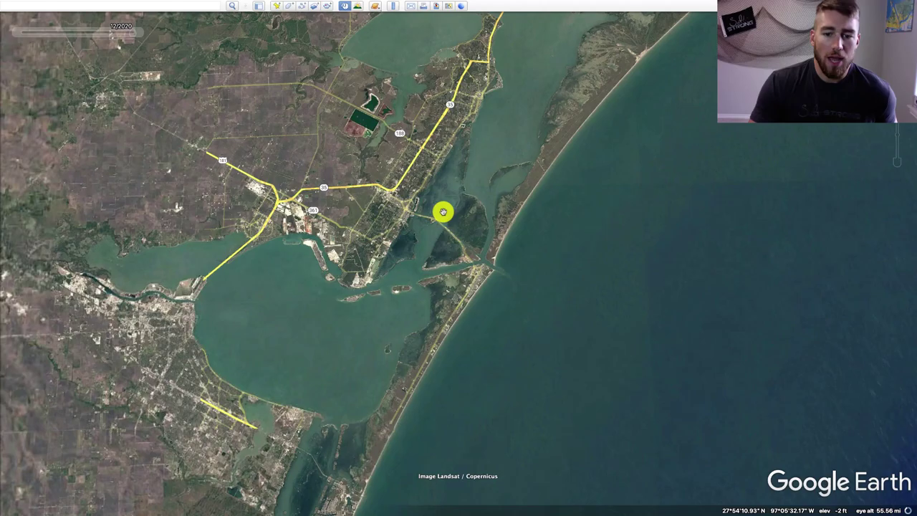
pyautogui.scroll(10, 442, 212)
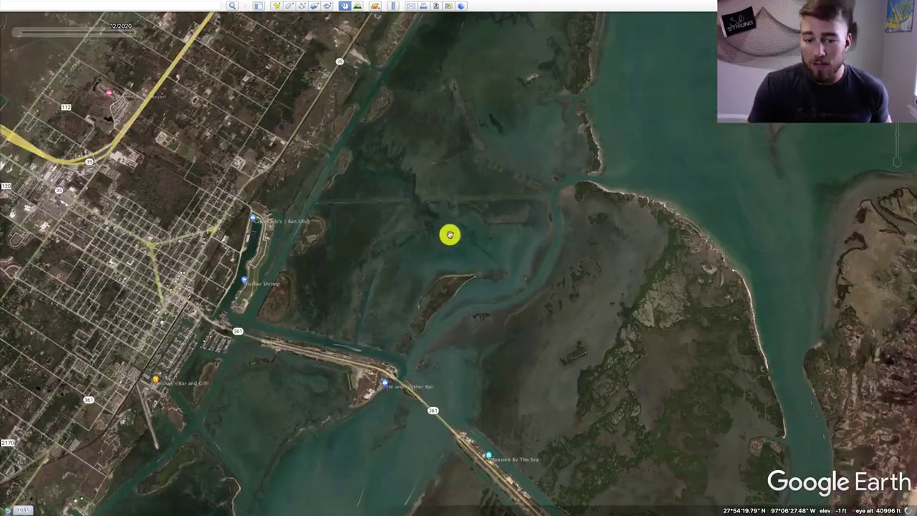
# - Center the bay behind the long island at about 16,700 ft and step imagery back to 12/31/2008
pyautogui.scroll(5, 494, 215)
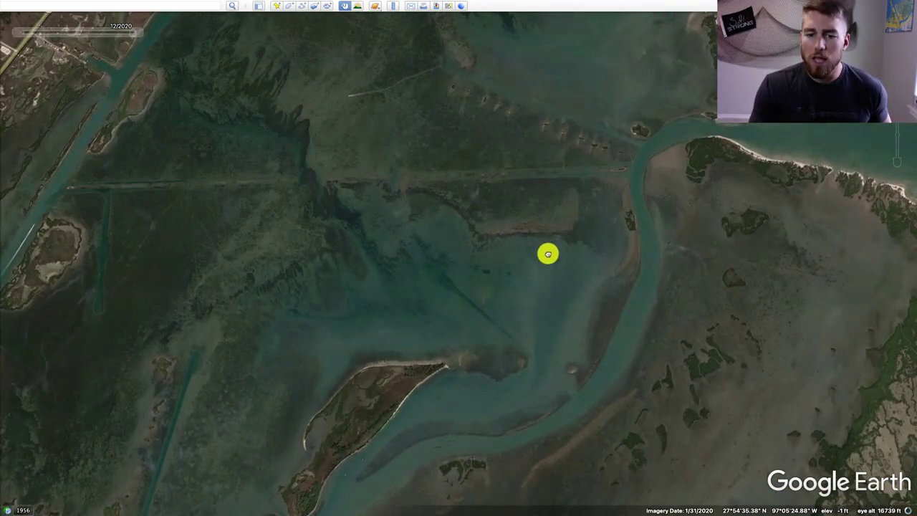
pyautogui.moveTo(548, 254); pyautogui.dragTo(492, 215)
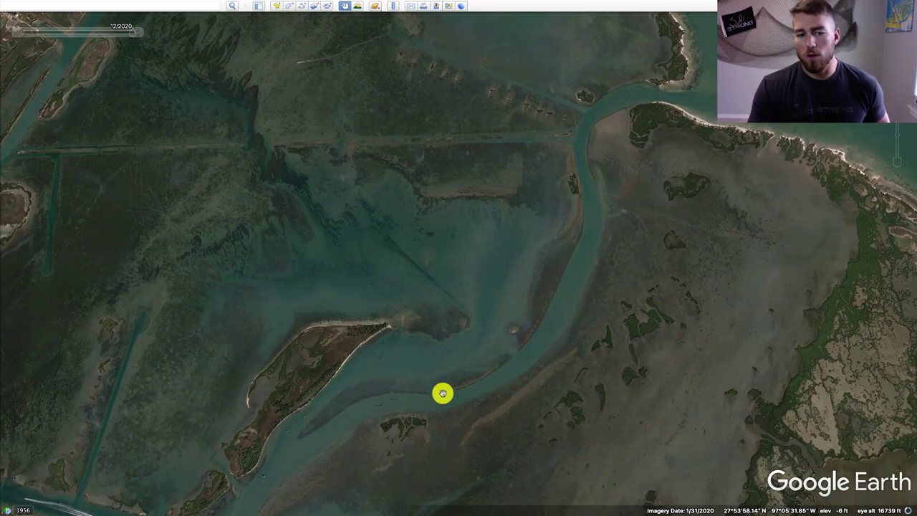
pyautogui.moveTo(8, 35)
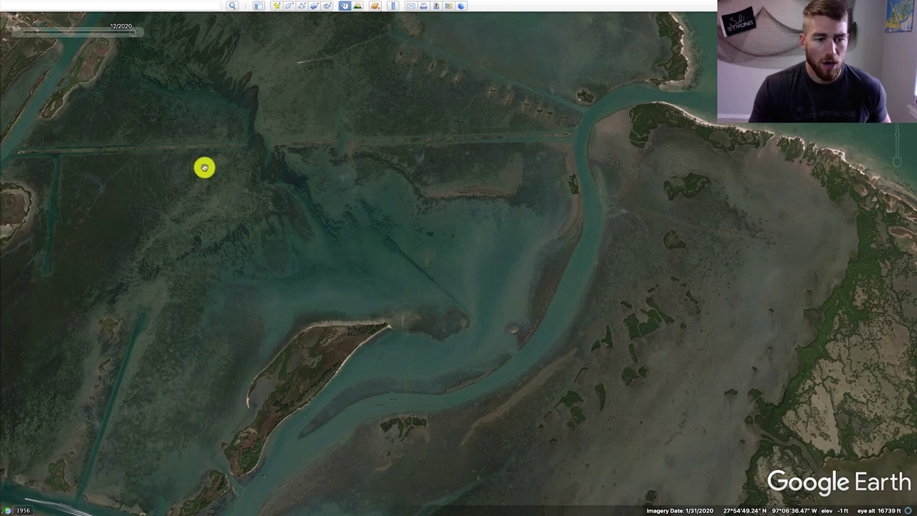
pyautogui.click(19, 35)
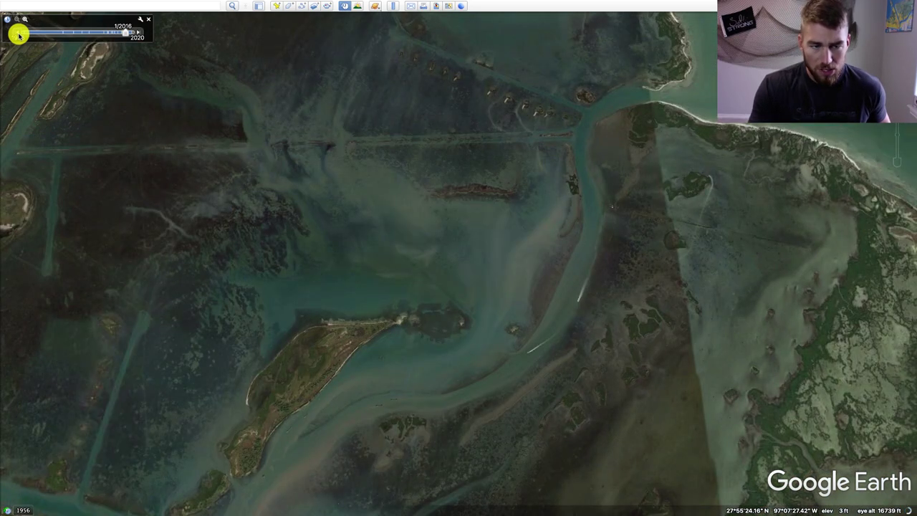
pyautogui.click(18, 35)
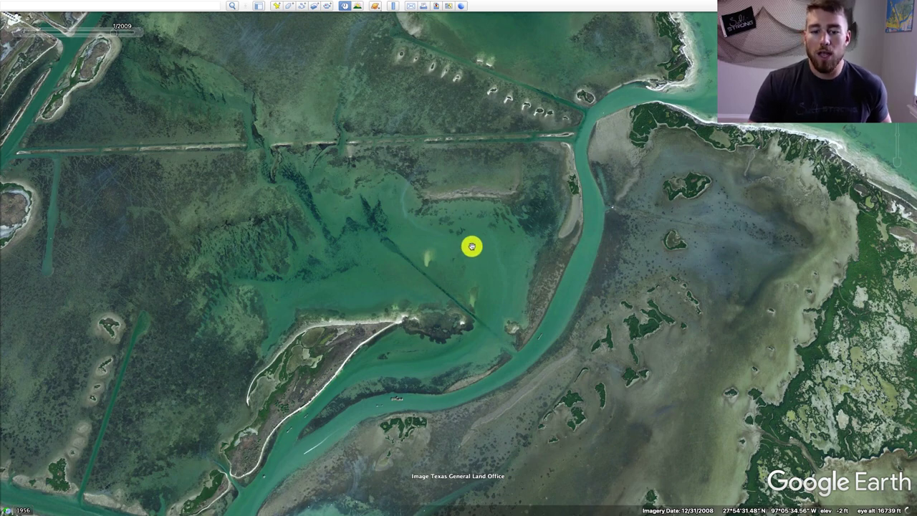
# - Zoom to about 3,427 ft on the diagonal trench and jump the slider to 1/31/2020 imagery
pyautogui.scroll(5, 451, 282)
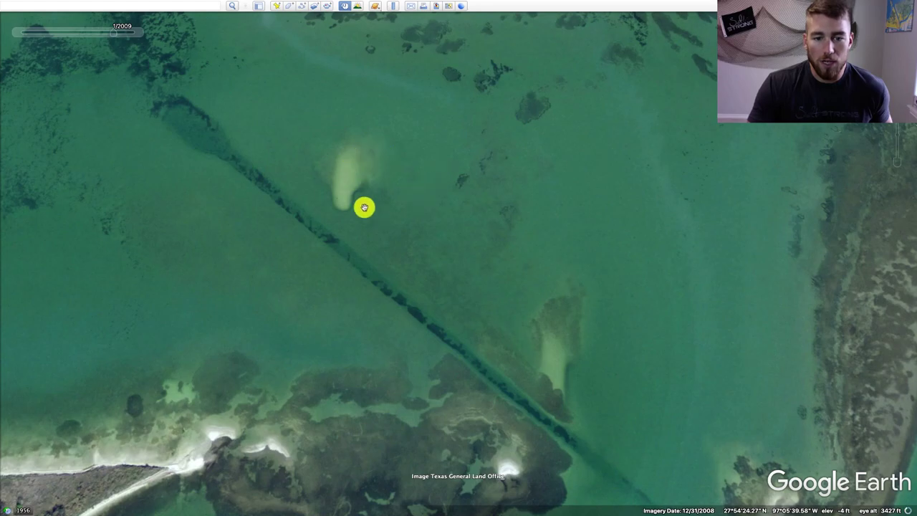
pyautogui.moveTo(136, 29)
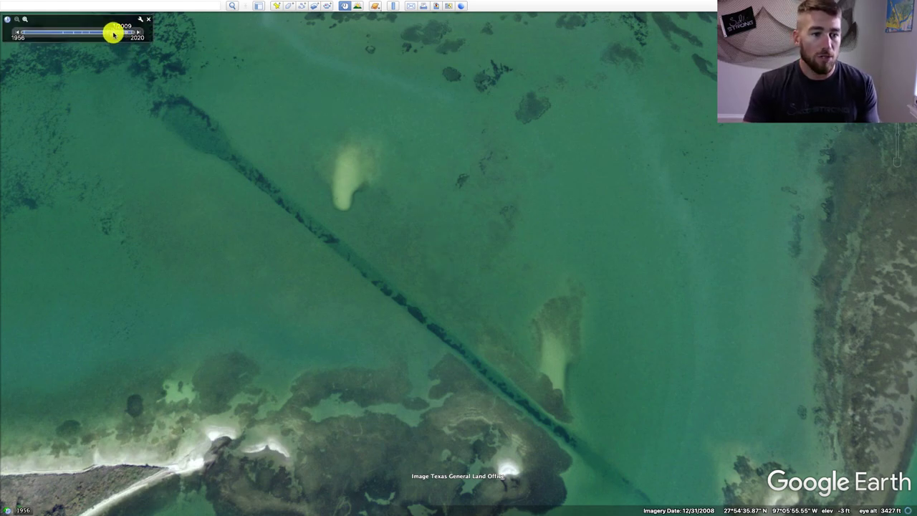
pyautogui.moveTo(113, 34); pyautogui.dragTo(227, 33)
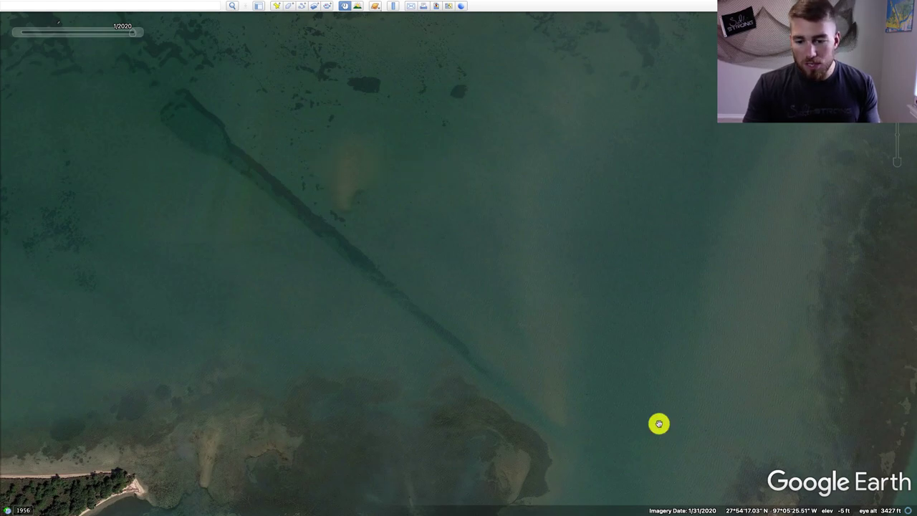
# - Step the slider to 2005 then forward to 1/11/2009, and zoom out to about 13,600 ft
pyautogui.click(108, 32)
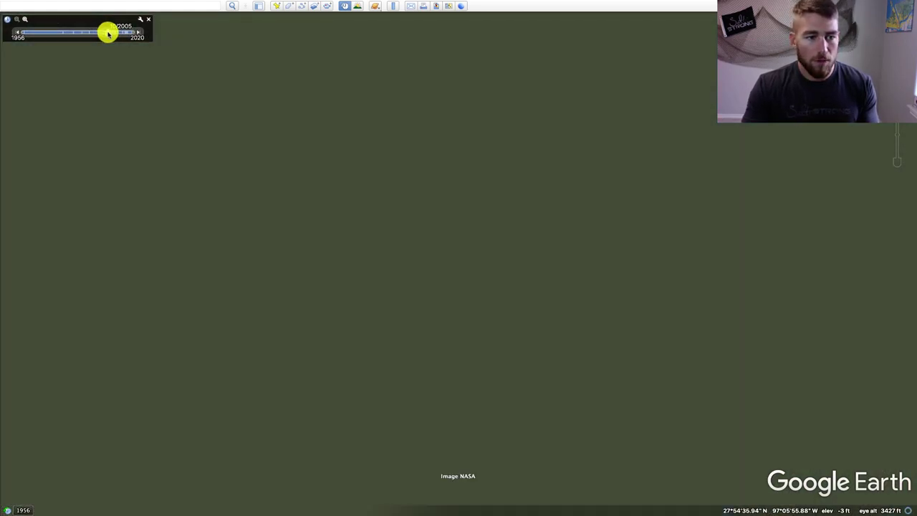
pyautogui.click(113, 33)
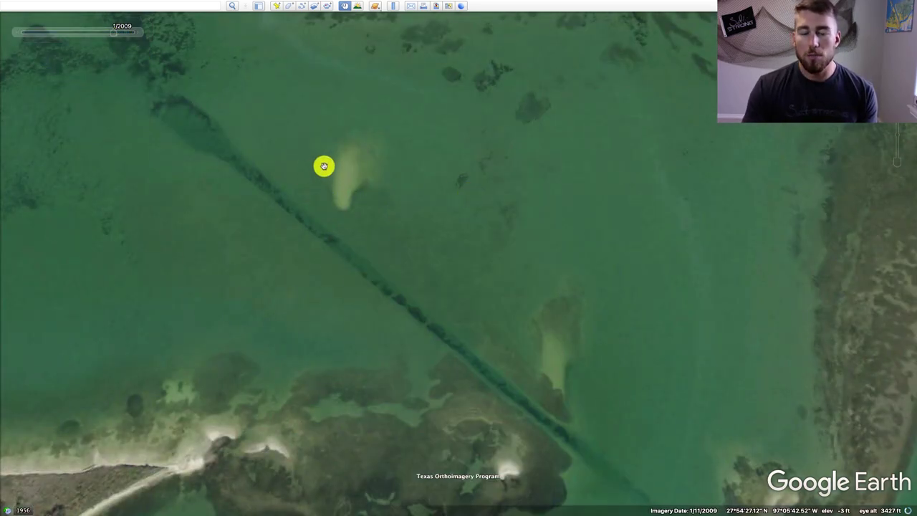
pyautogui.scroll(-3, 594, 351)
pyautogui.scroll(-2, 594, 351)
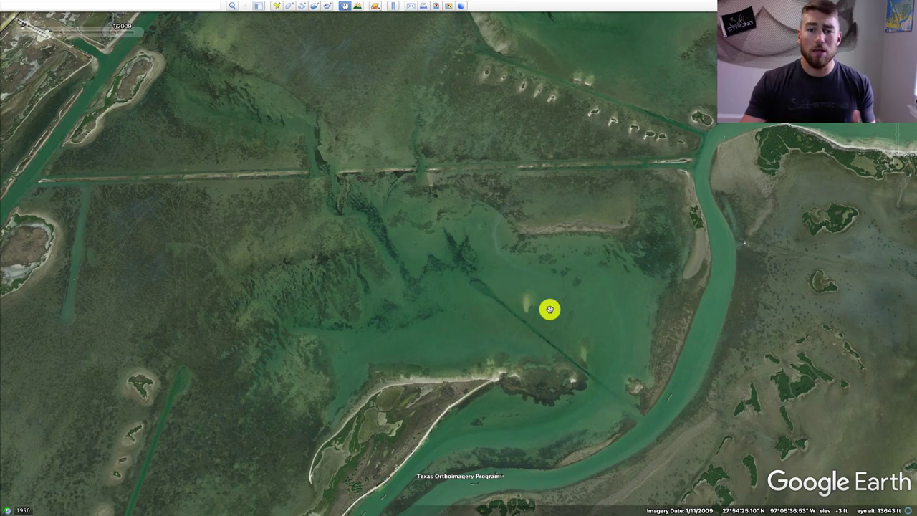
# - Zoom out from 13,643 ft to about 28,900 ft eye altitude to reveal the nearby town and causeway
pyautogui.scroll(-3, 552, 300)
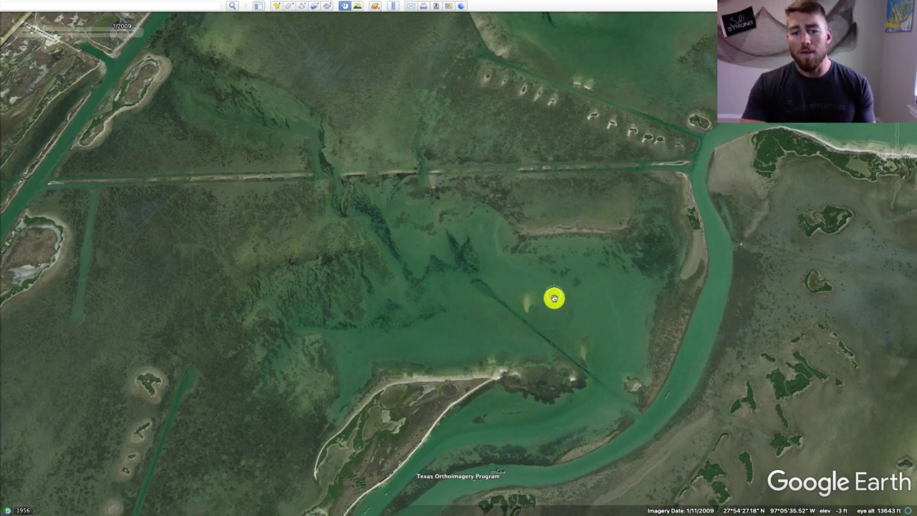